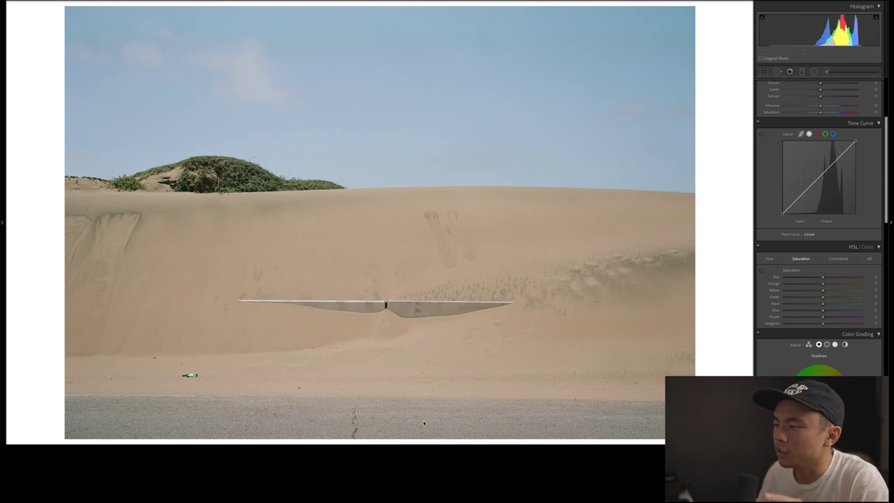
Crop the dune photo's bottom edge up so the grey road strip is removed
click(764, 71)
drag(377, 439, 376, 415)
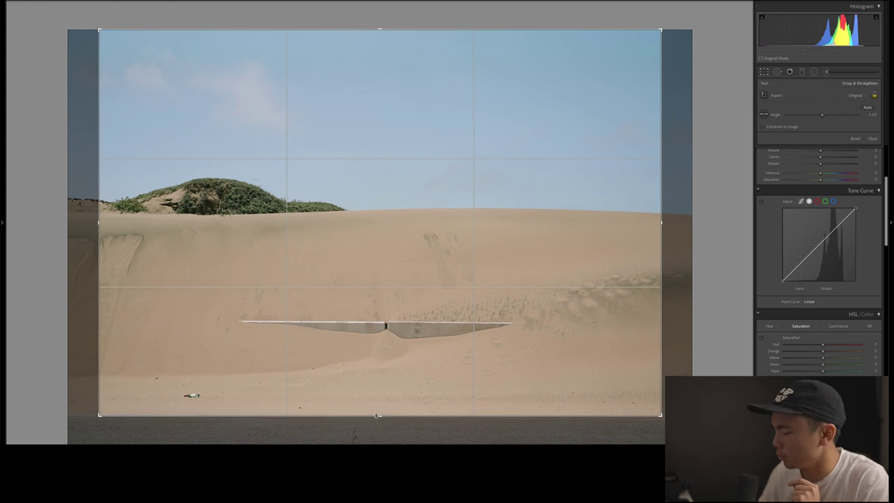
key(Return)
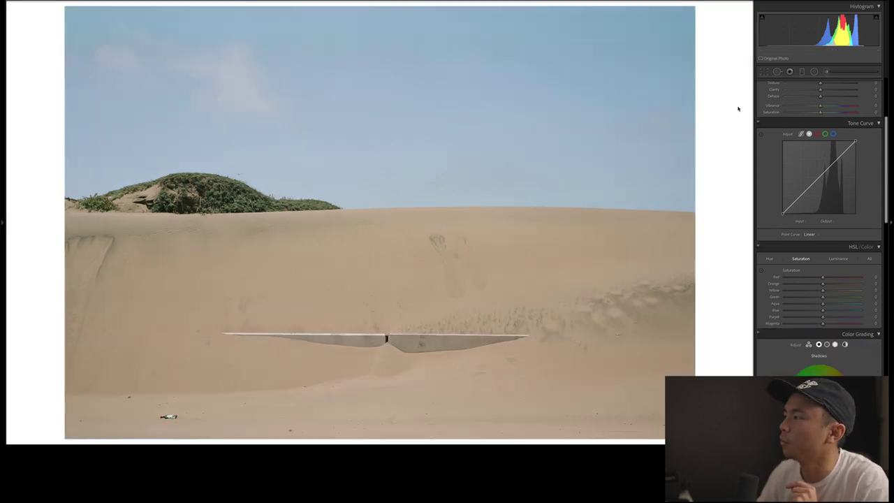
click(764, 71)
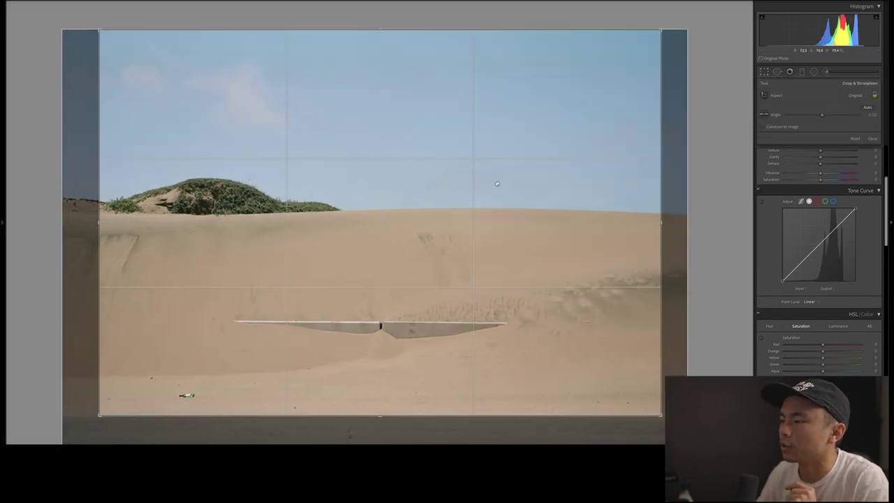
key(Return)
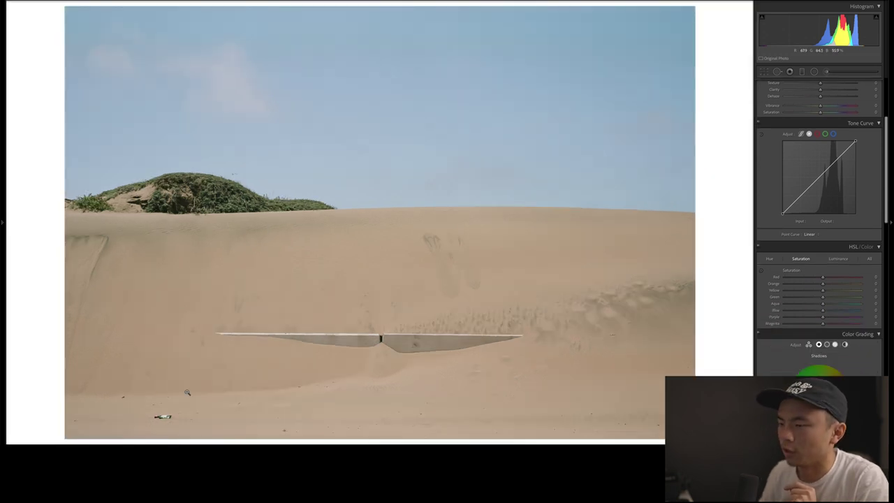
scroll(803, 181, up, 5)
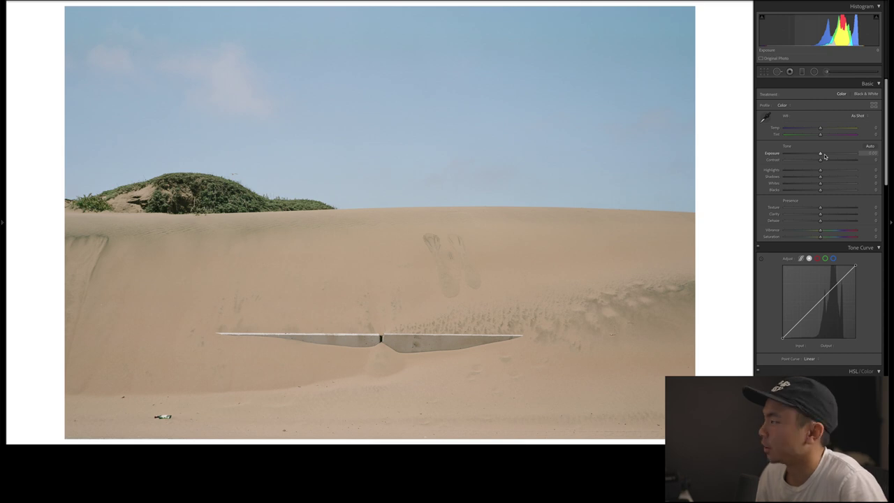
Raise the dune photo's Exposure to +0.70
drag(825, 156, 826, 156)
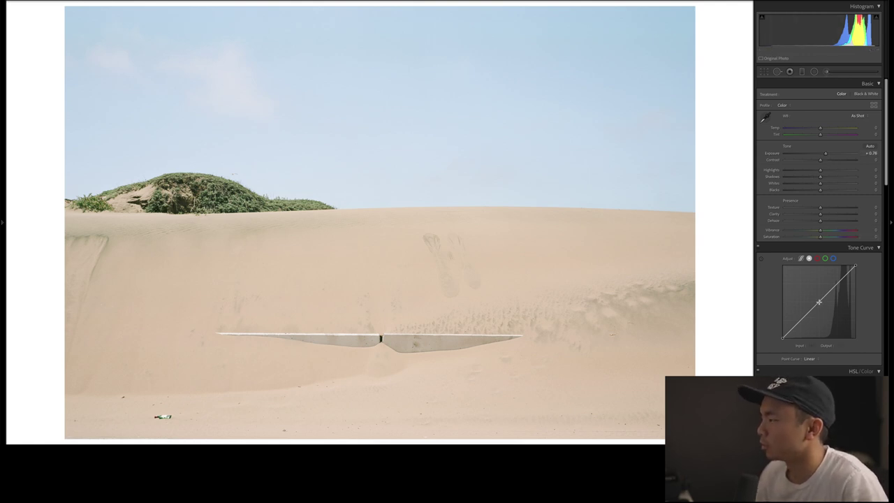
drag(825, 154, 827, 154)
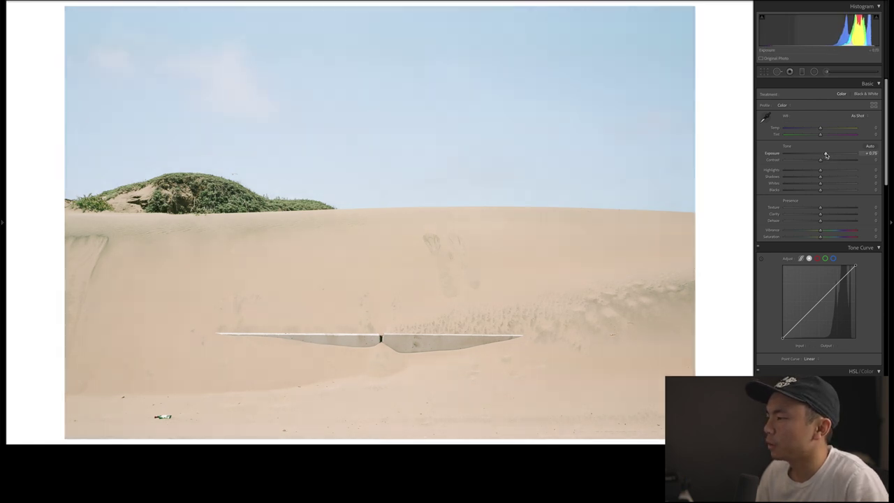
double_click(773, 153)
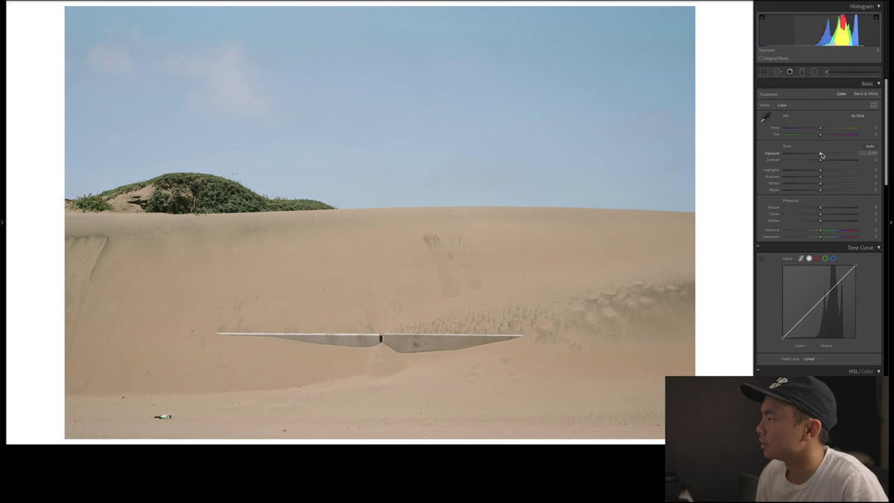
drag(821, 154, 826, 154)
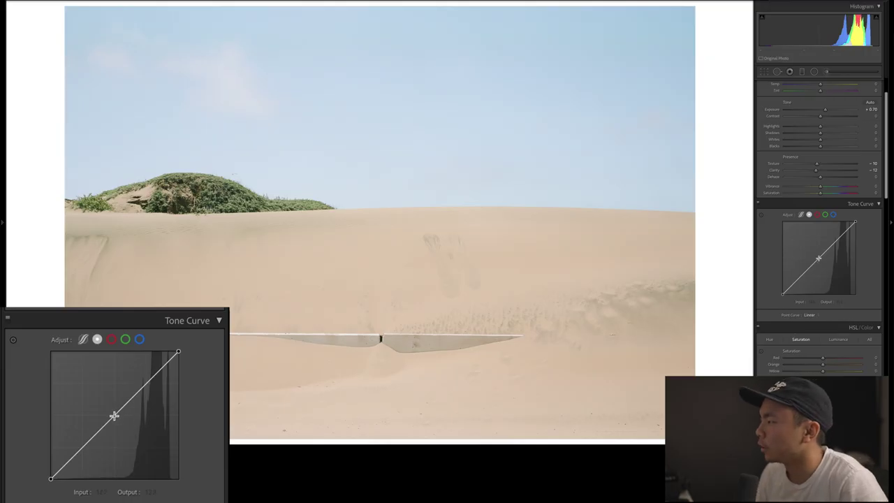
Shape a custom tone curve that lifts the highlights and lowers the white point to 219
click(819, 259)
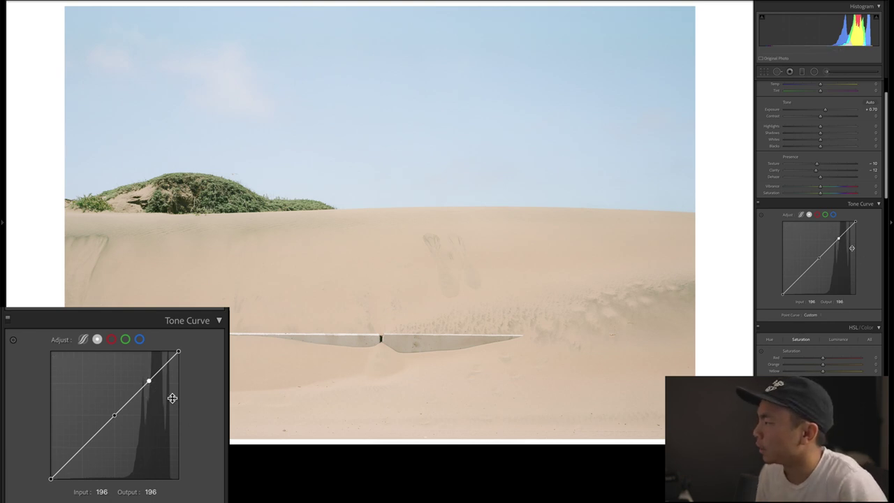
click(149, 380)
mouse_move(149, 382)
mouse_down()
mouse_move(135, 346)
mouse_move(152, 378)
mouse_up()
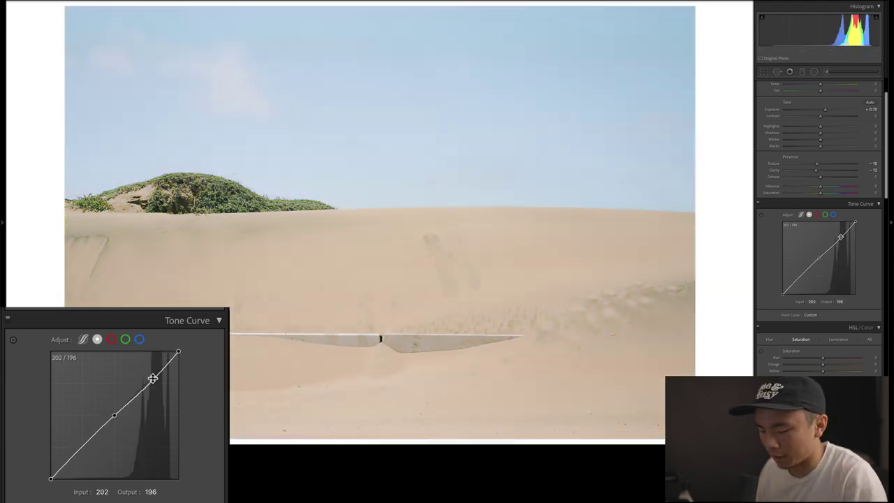
key(ctrl+z)
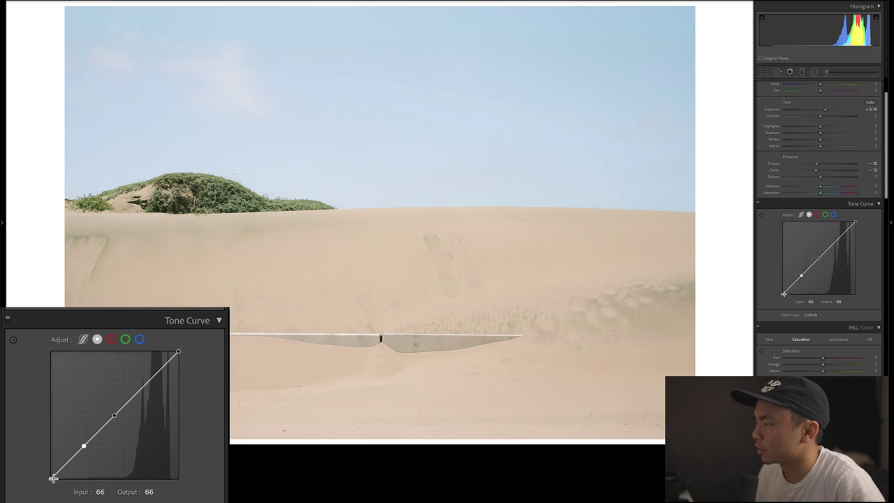
drag(50, 482, 17, 500)
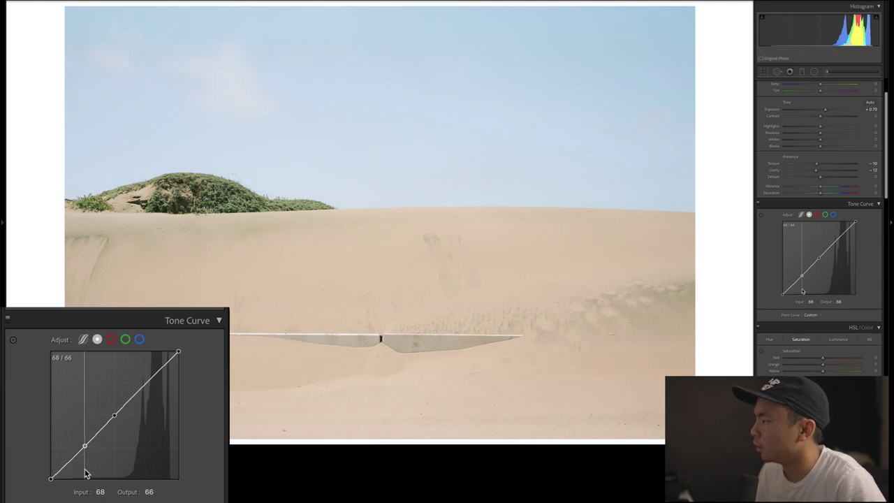
mouse_move(84, 447)
mouse_down()
mouse_move(79, 440)
mouse_move(85, 470)
mouse_move(80, 453)
mouse_up()
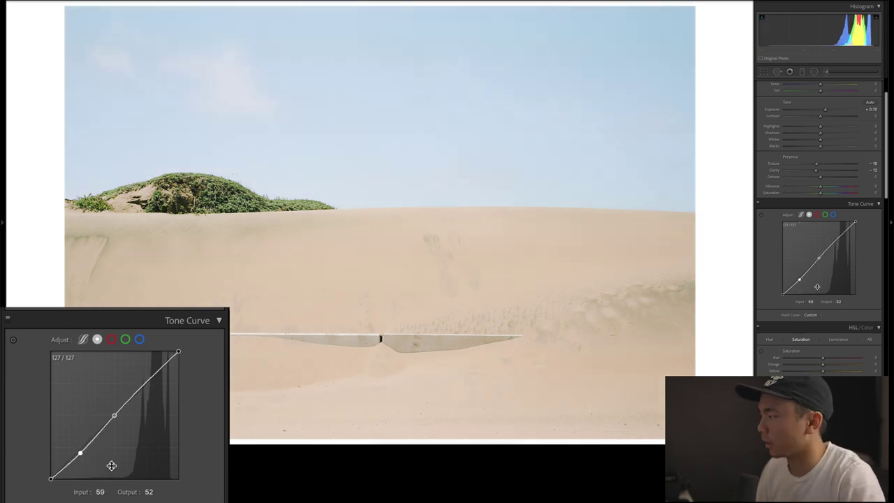
key(ctrl+z)
key(ctrl+z)
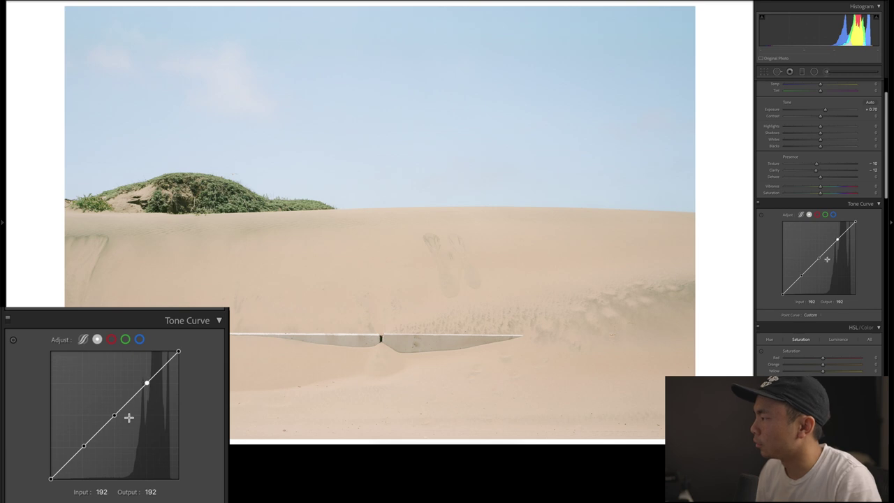
drag(147, 384, 150, 377)
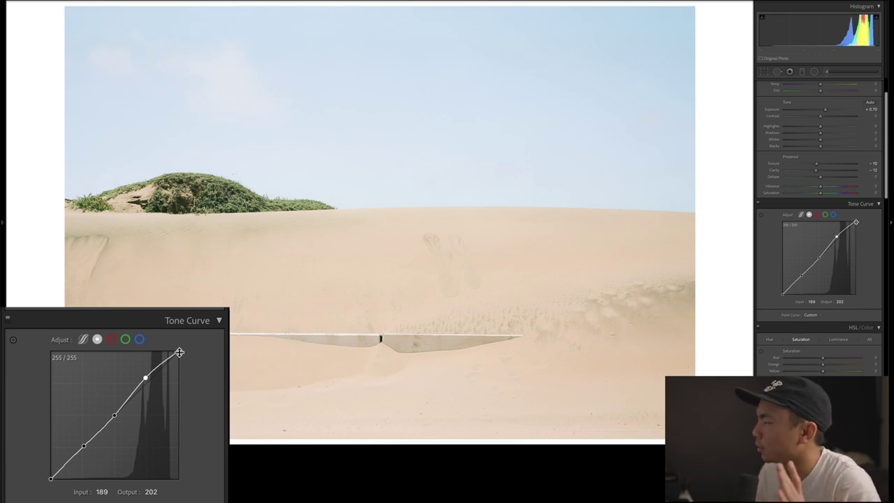
mouse_move(180, 354)
mouse_down()
mouse_move(182, 371)
mouse_move(179, 359)
mouse_up()
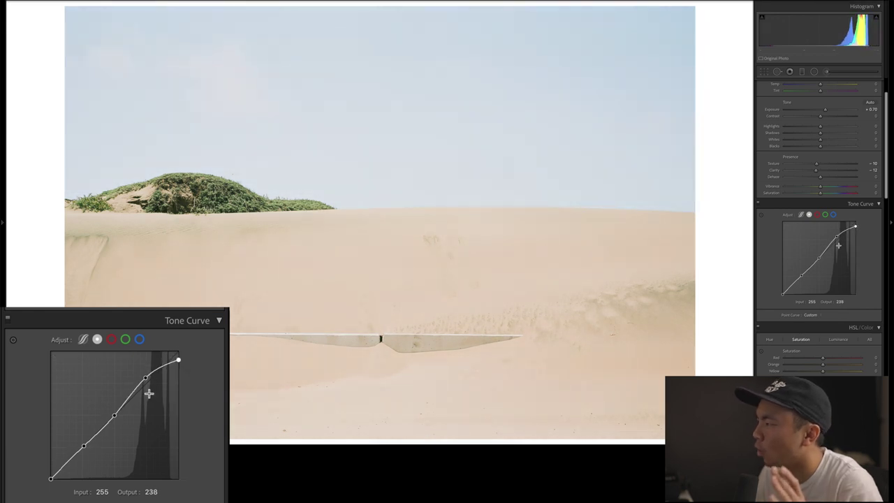
drag(83, 448, 85, 452)
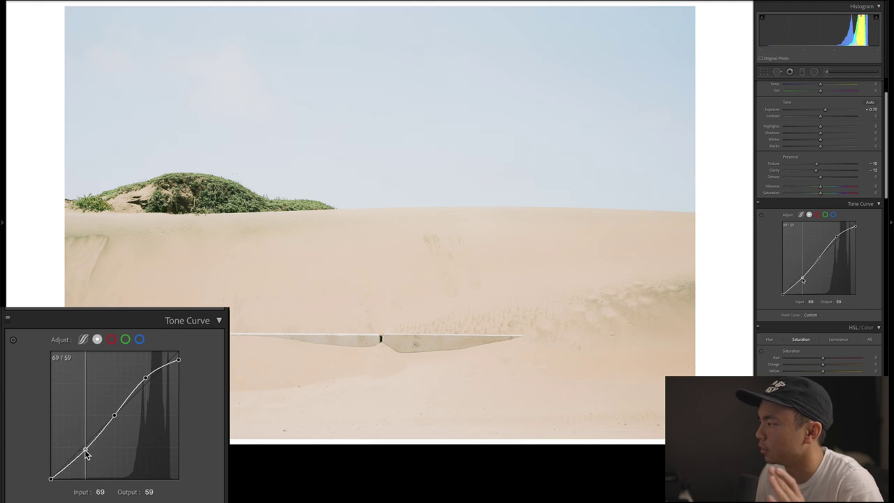
drag(146, 378, 179, 371)
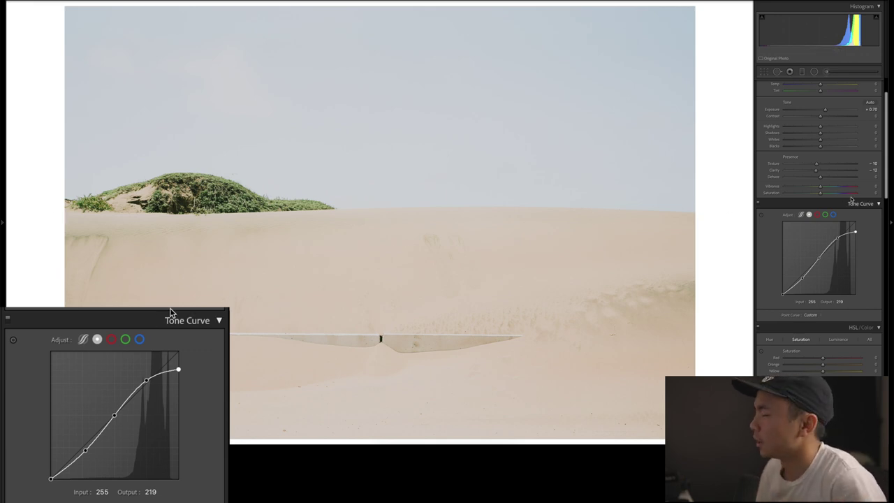
Compare before and after, then raise HSL Saturation to Orange +17 and Yellow +15
scroll(832, 203, up, 1)
scroll(819, 204, down, 2)
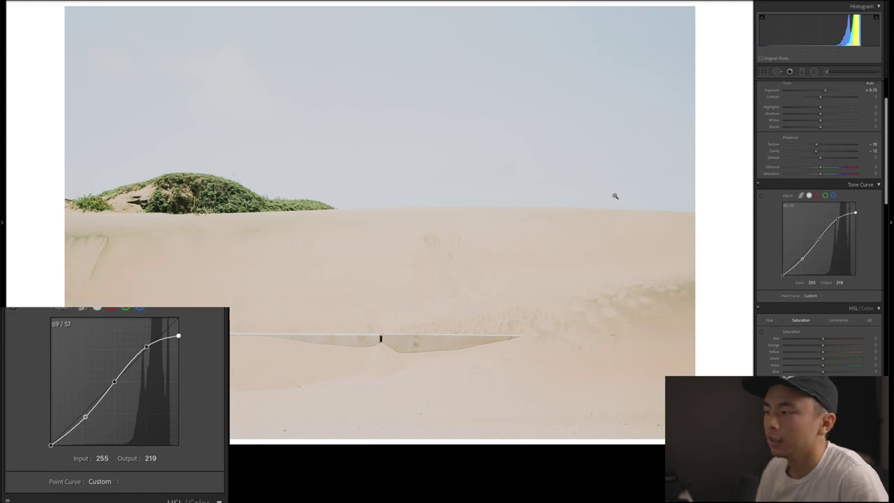
key(backslash)
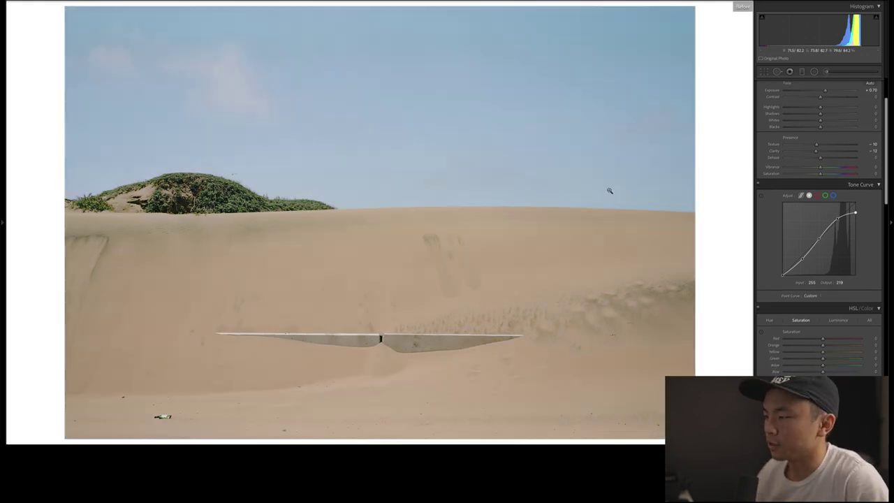
key(backslash)
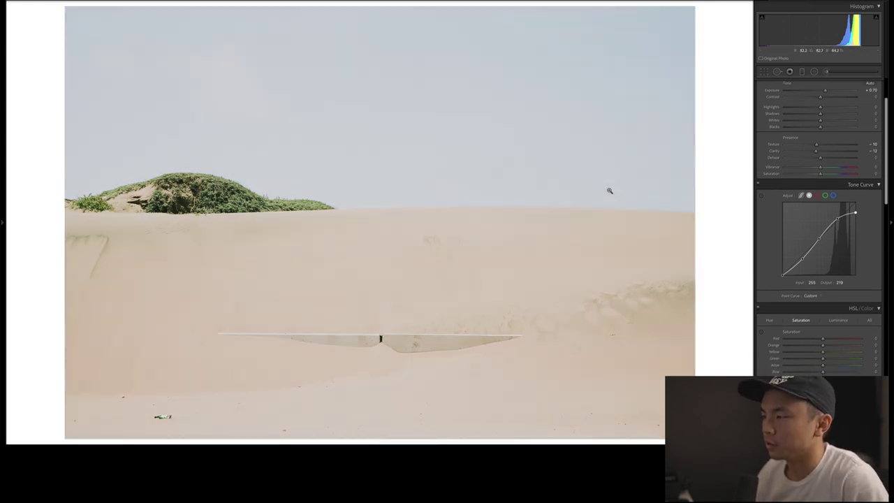
key(backslash)
key(backslash)
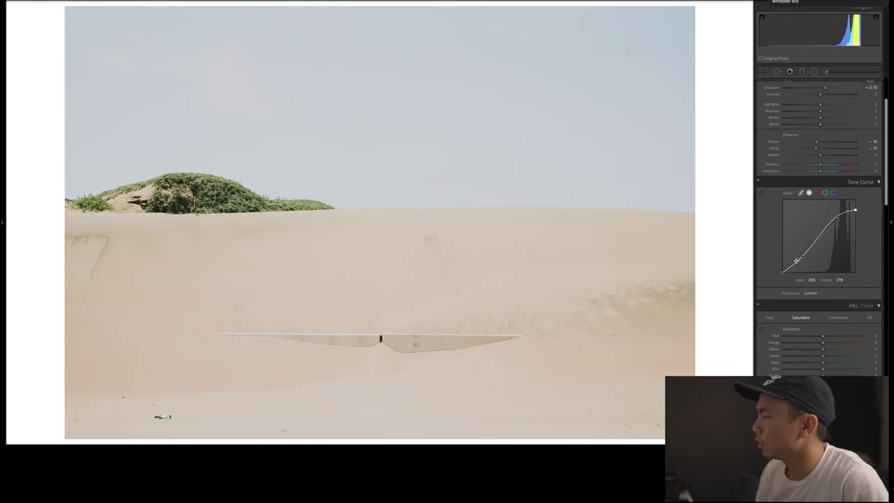
scroll(832, 316, down, 2)
scroll(831, 316, down, 2)
drag(823, 228, 828, 238)
Lift HSL Luminance to Orange +8 and Yellow +10
key(backslash)
key(backslash)
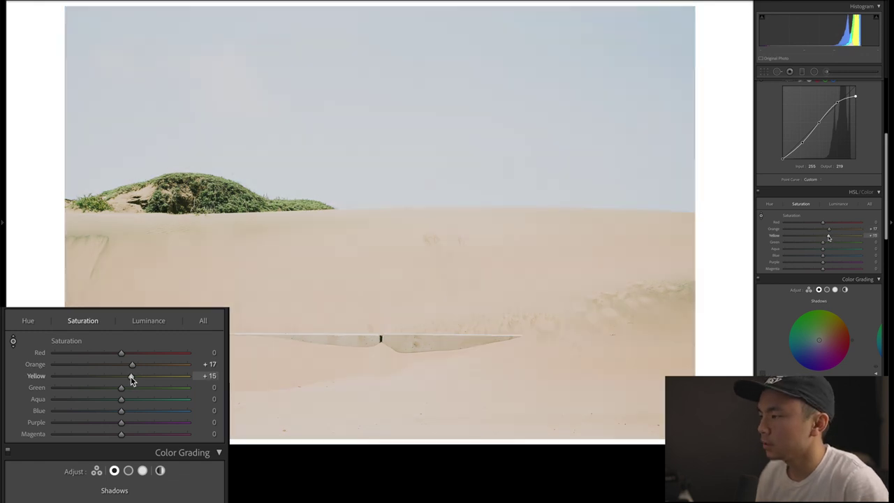
click(838, 203)
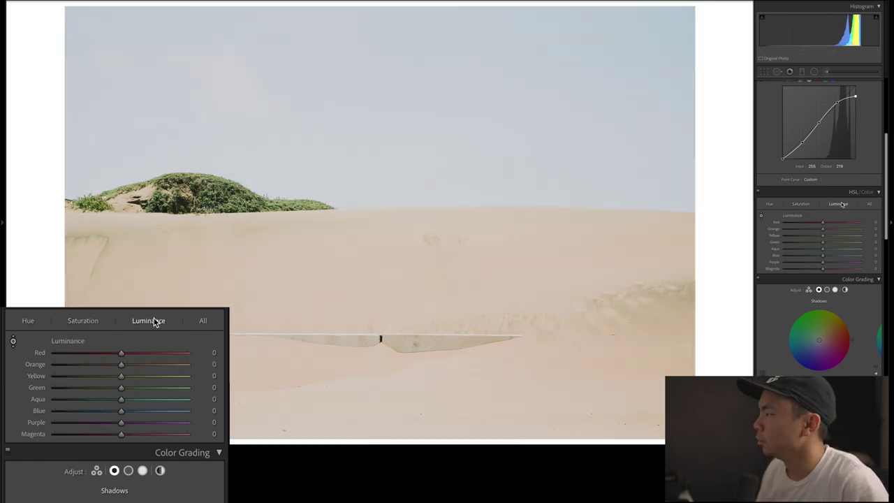
mouse_move(822, 237)
mouse_down()
mouse_move(832, 236)
mouse_move(823, 233)
mouse_up()
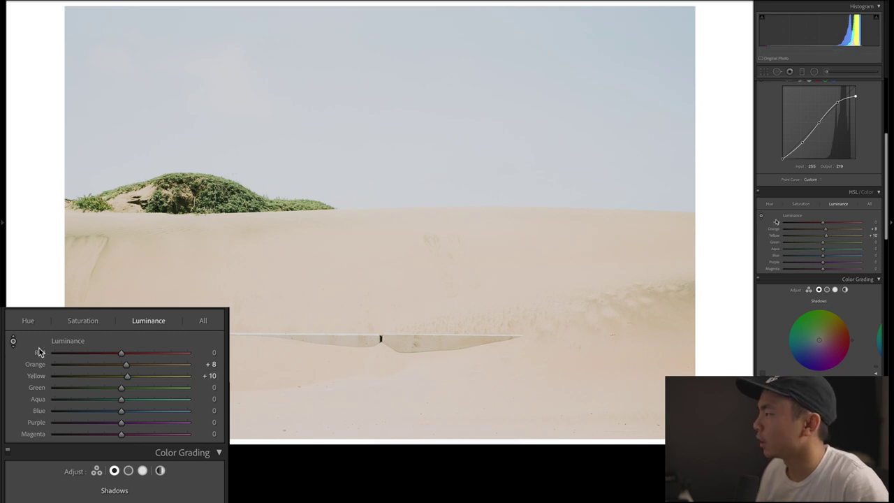
Desaturate Green to -84 and brighten Green luminance to +42
click(800, 204)
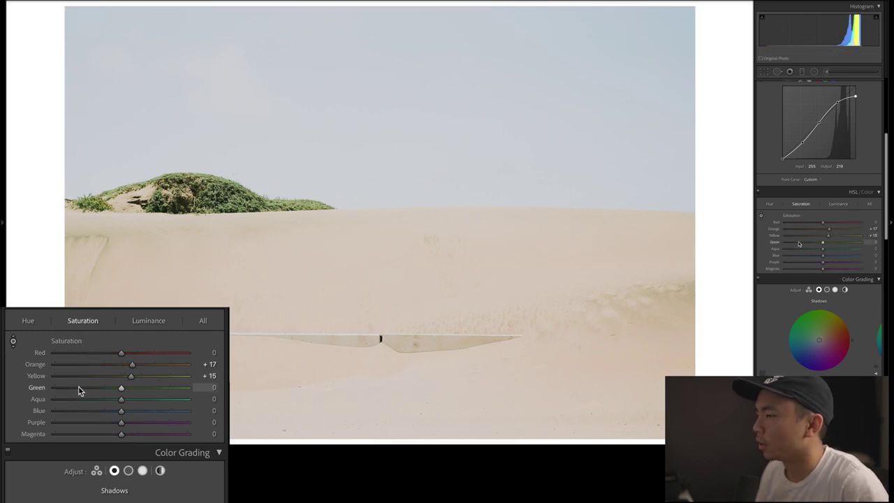
drag(794, 244, 792, 243)
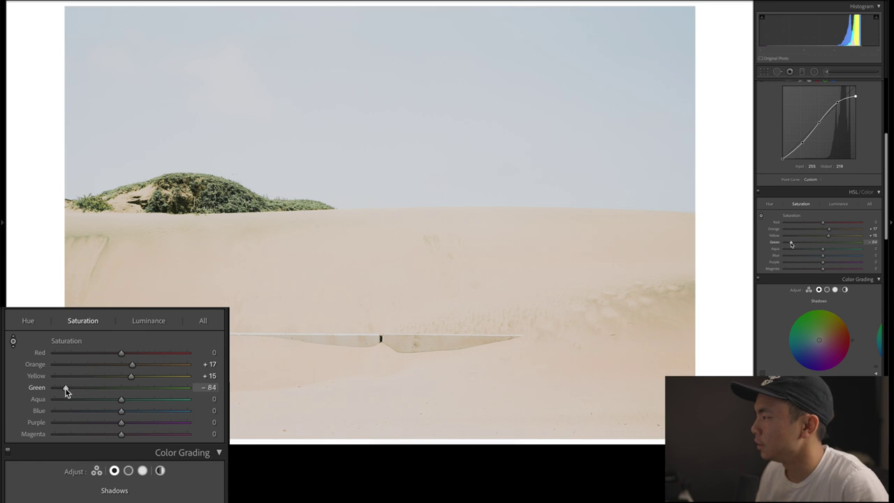
click(838, 204)
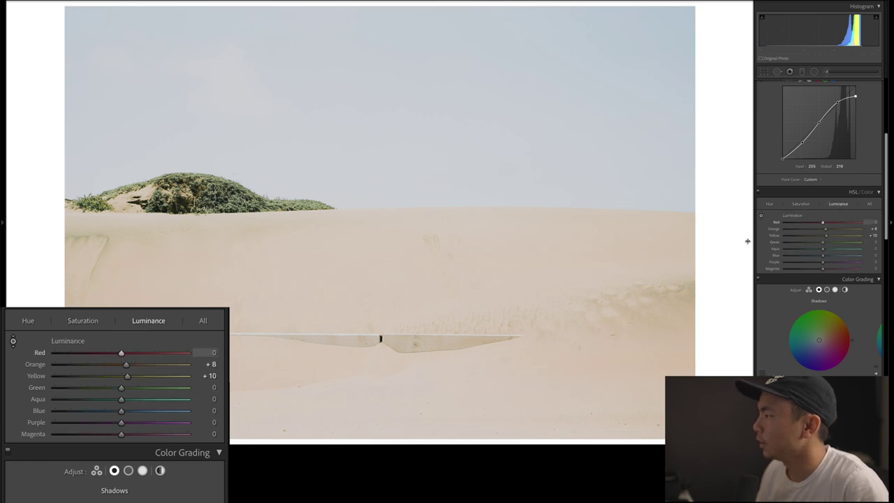
click(839, 243)
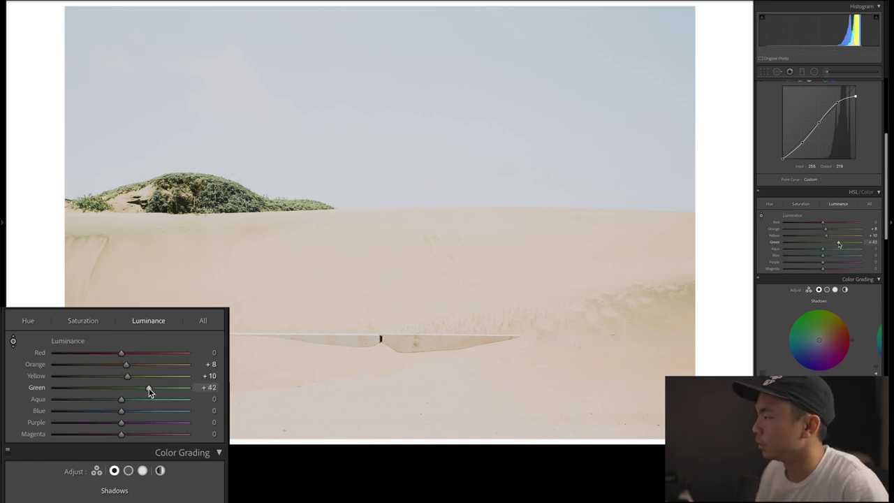
scroll(831, 255, down, 5)
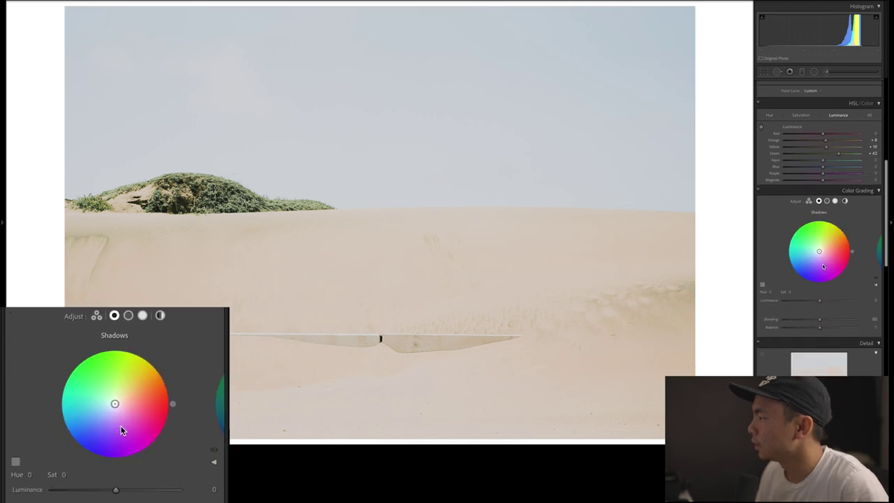
Set Noise Reduction Luminance to 28 and Detail to 82
scroll(823, 266, down, 8)
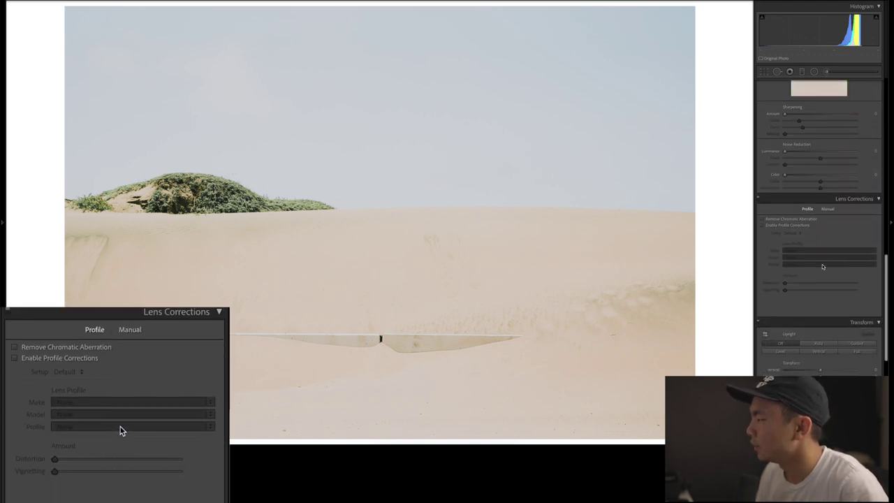
scroll(820, 234, up, 3)
click(804, 218)
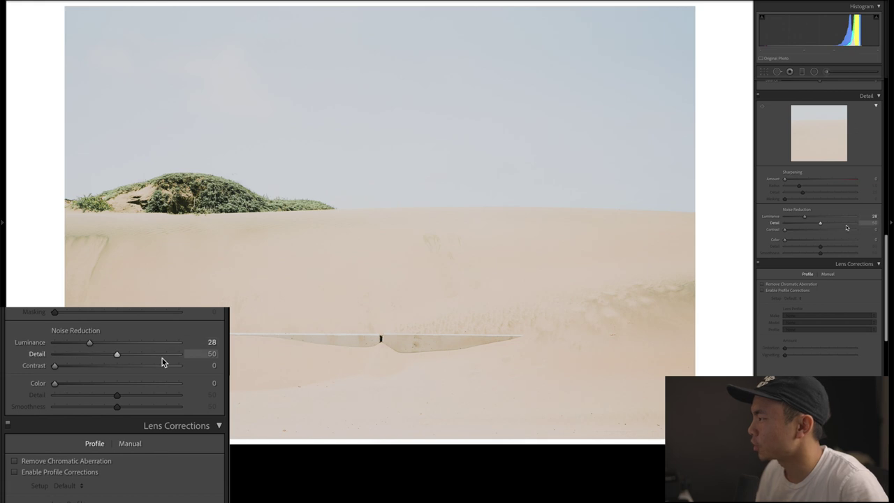
click(843, 225)
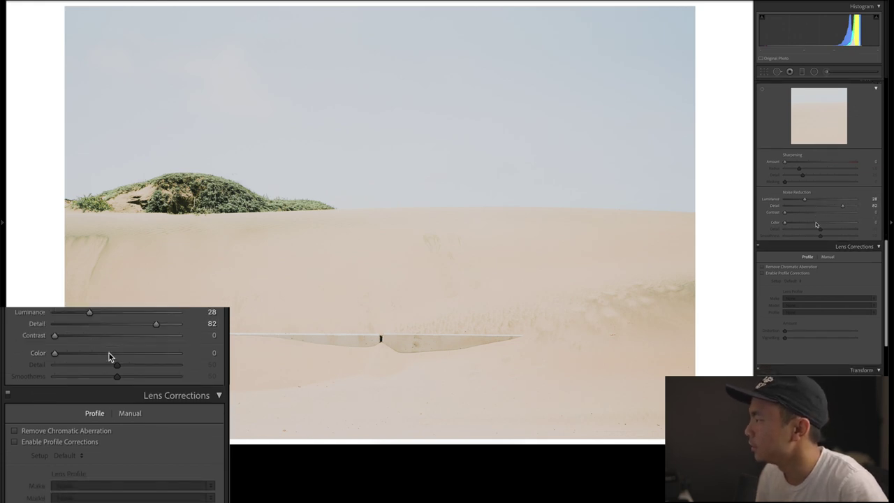
scroll(814, 222, down, 3)
scroll(816, 224, up, 5)
key(q)
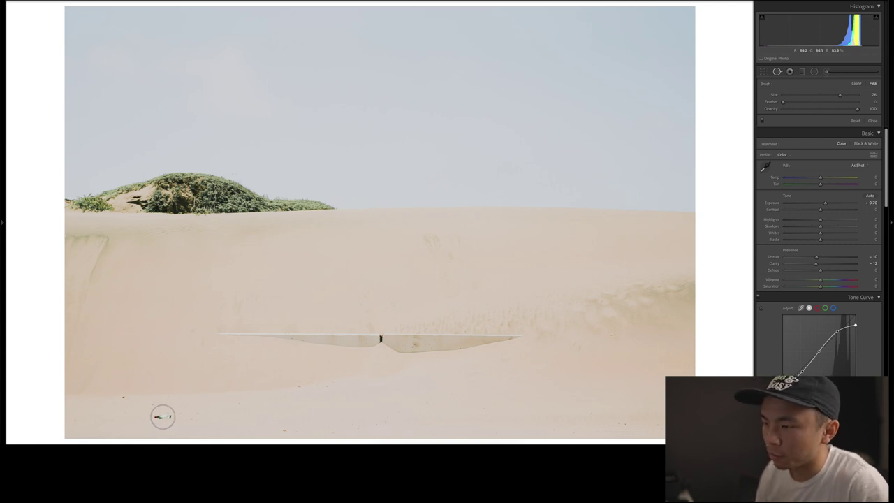
Heal the dark debris speck at the bottom-left of the sand and close Spot Removal
click(164, 416)
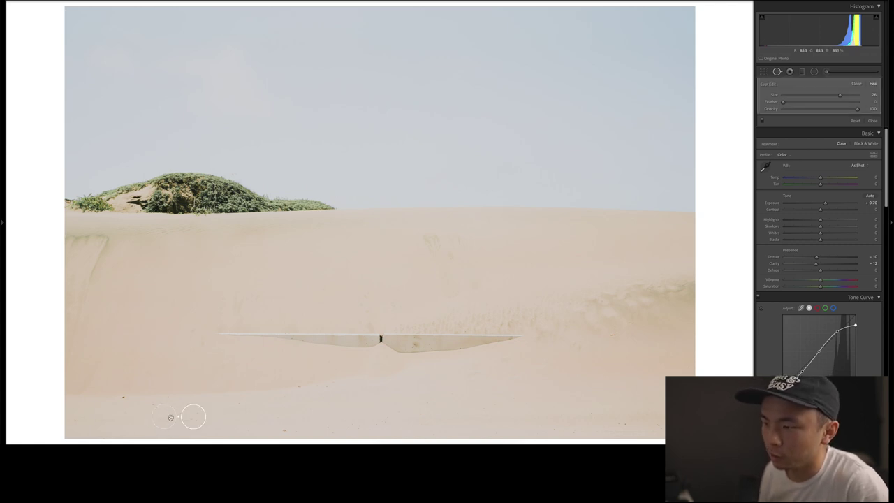
key(q)
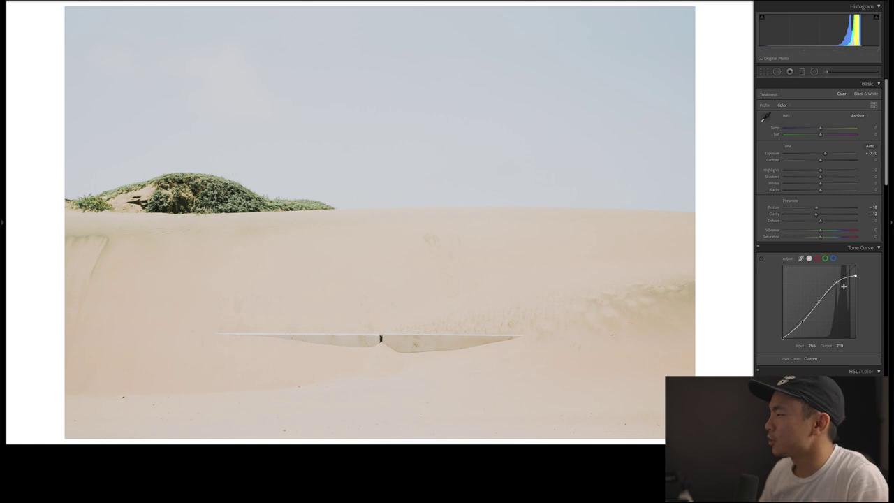
Compare the finished dune edit against the original photo
scroll(787, 290, down, 10)
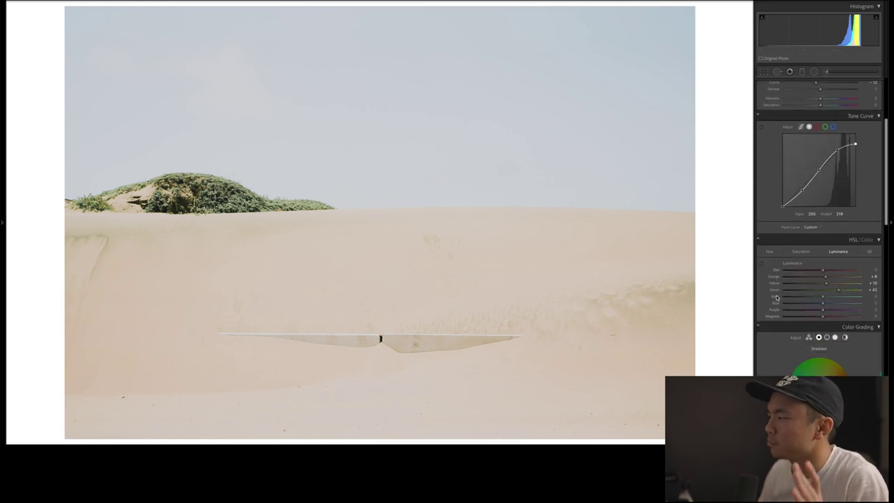
scroll(773, 297, down, 3)
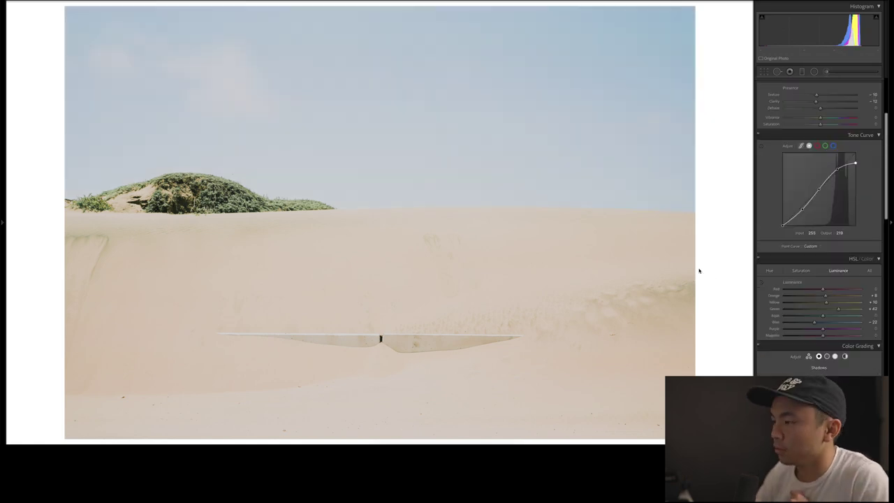
key(backslash)
key(backslash)
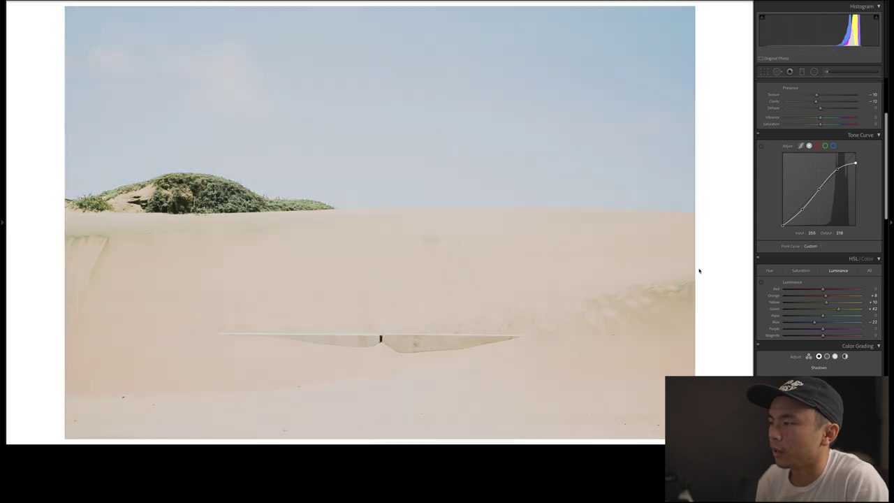
key(backslash)
key(backslash)
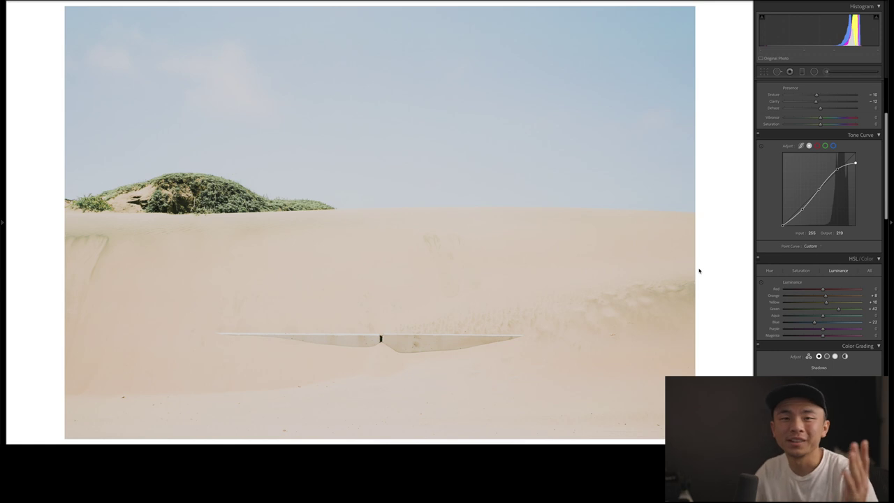
scroll(783, 249, up, 1)
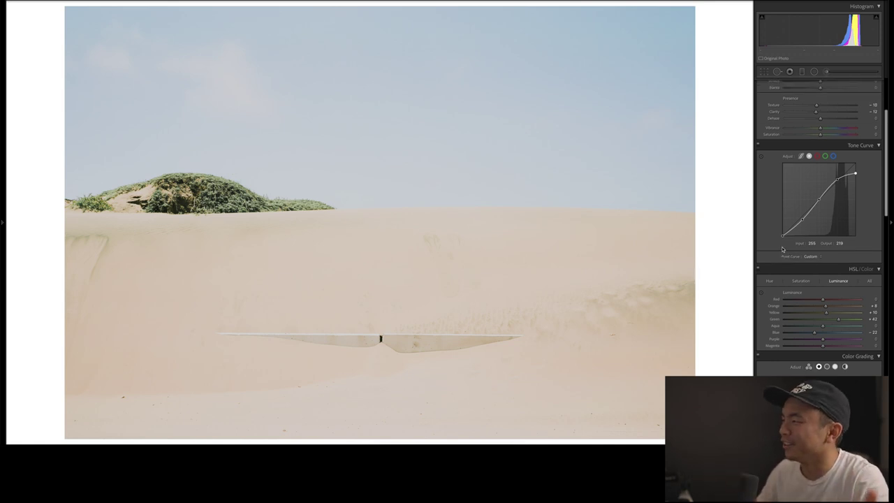
scroll(783, 249, up, 5)
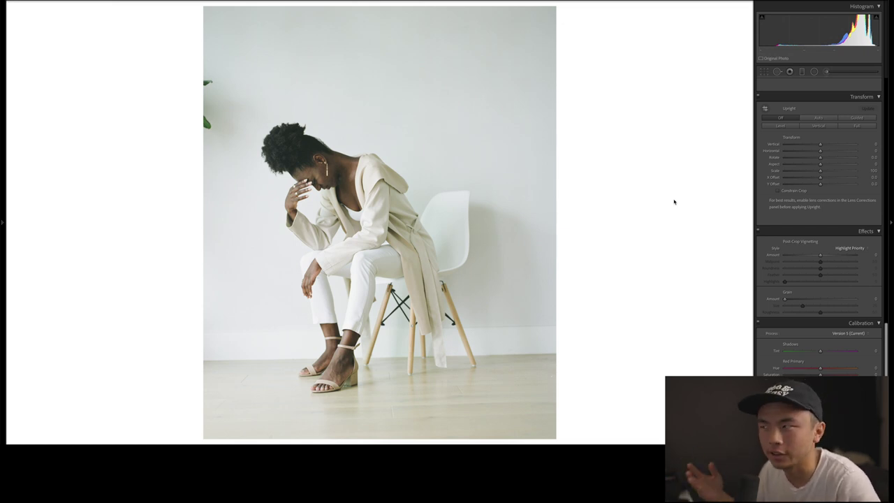
Straighten the portrait to 0.87° and tighten the crop around the seated woman
click(764, 72)
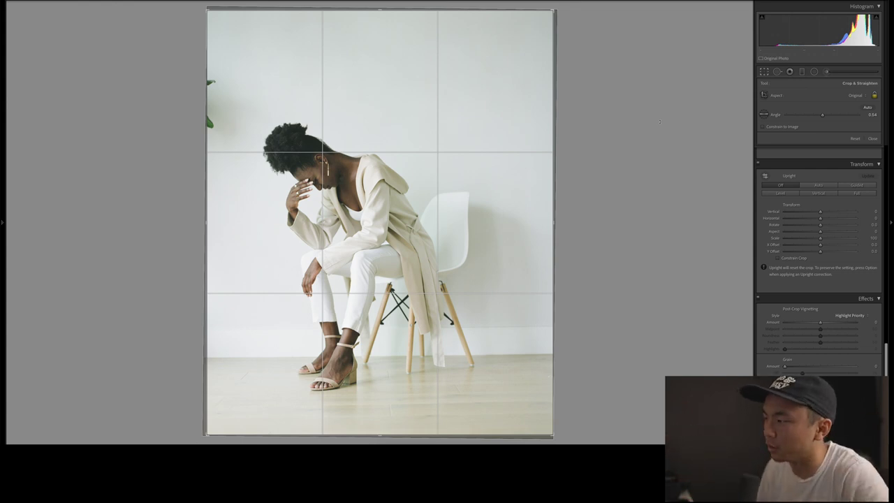
key(r)
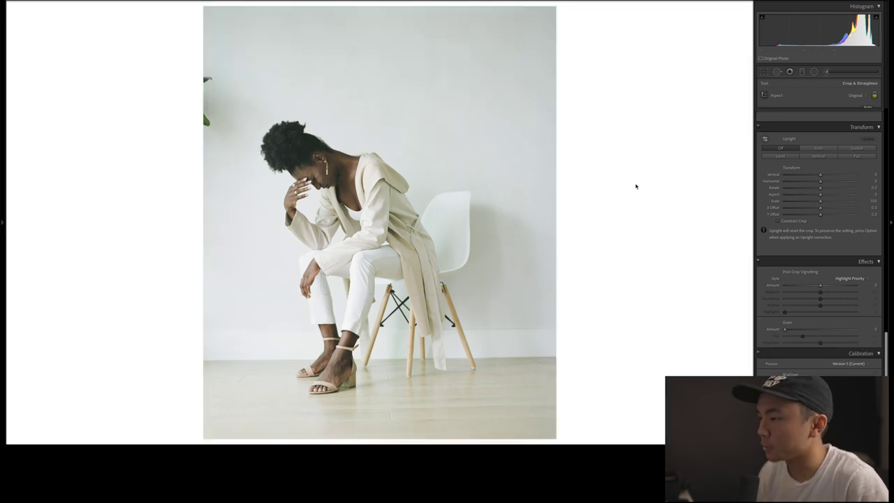
key(r)
drag(640, 159, 641, 162)
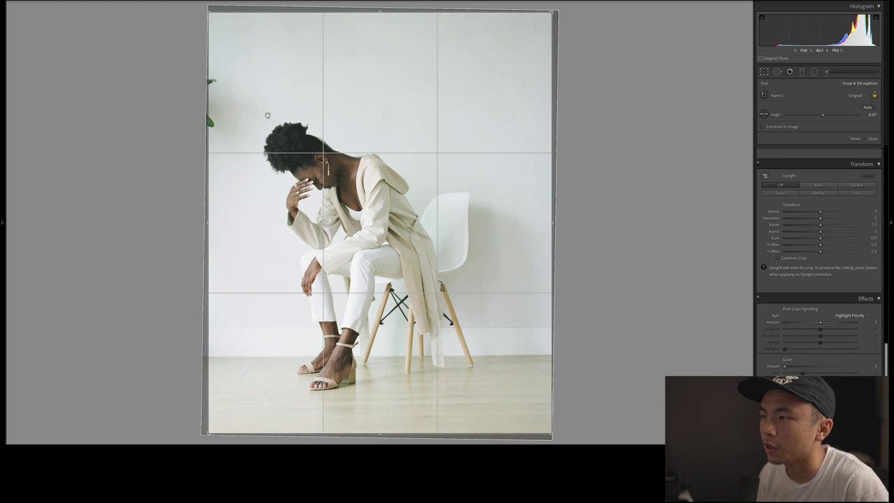
drag(209, 220, 229, 221)
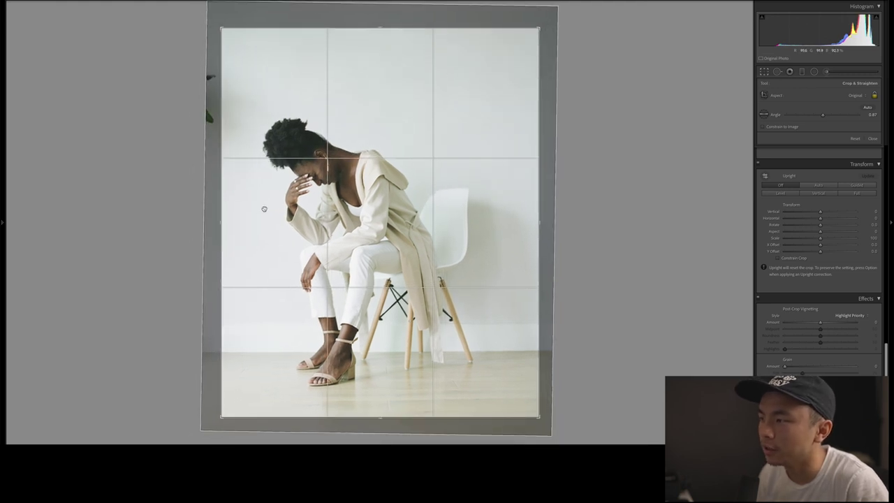
key(Return)
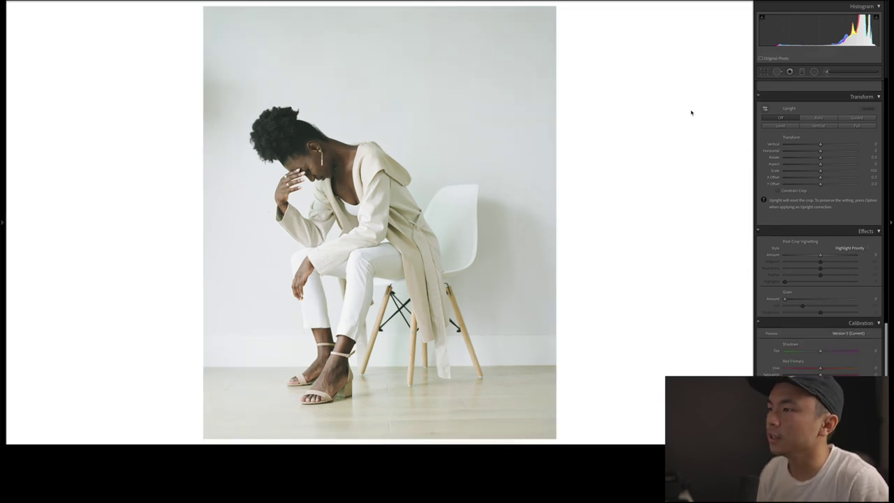
Set the portrait's Shadows to -52, Texture and Clarity to -7, and Exposure to +0.25
scroll(810, 202, up, 15)
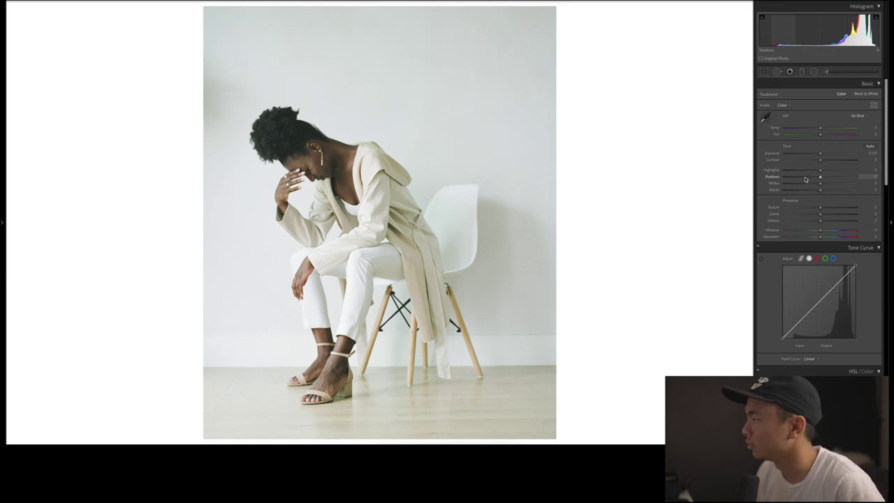
click(802, 179)
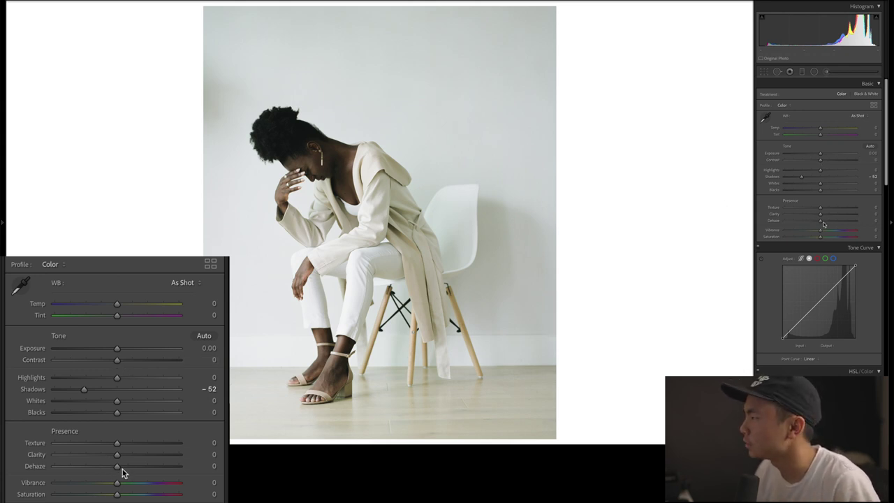
drag(117, 456, 111, 444)
drag(118, 349, 120, 350)
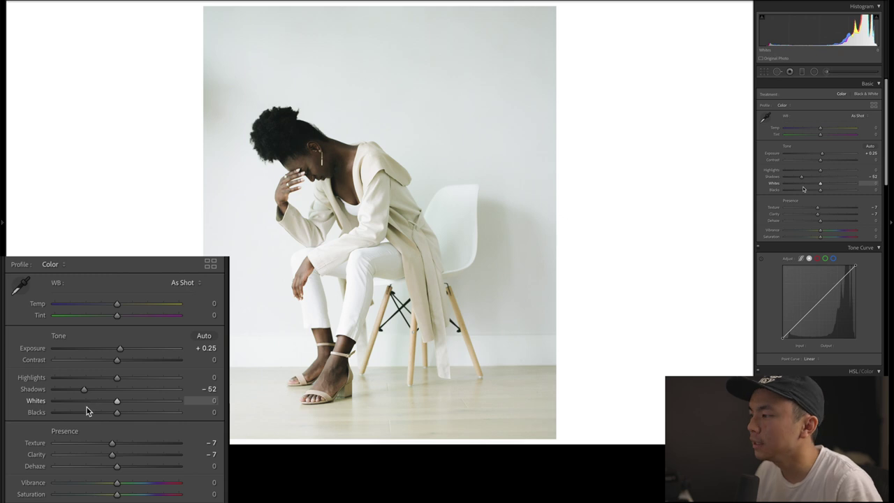
Add midtone and upper-tone points to the tone curve and lift the upper tones
click(821, 301)
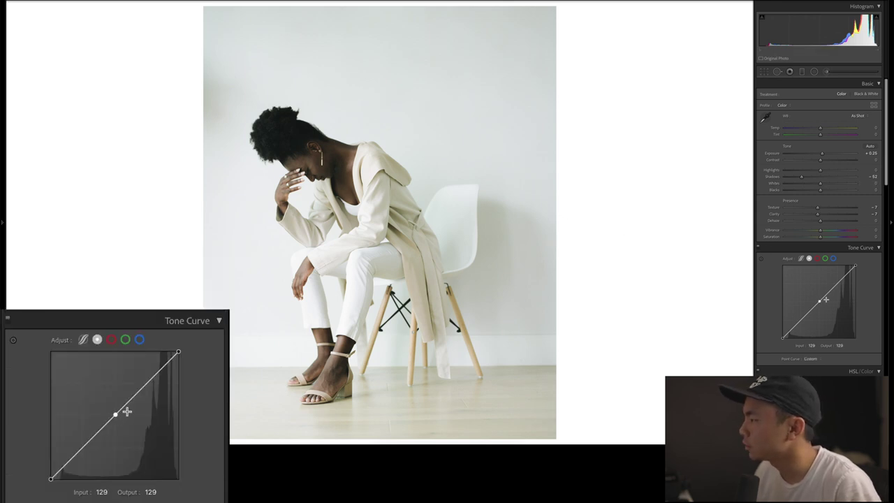
click(837, 284)
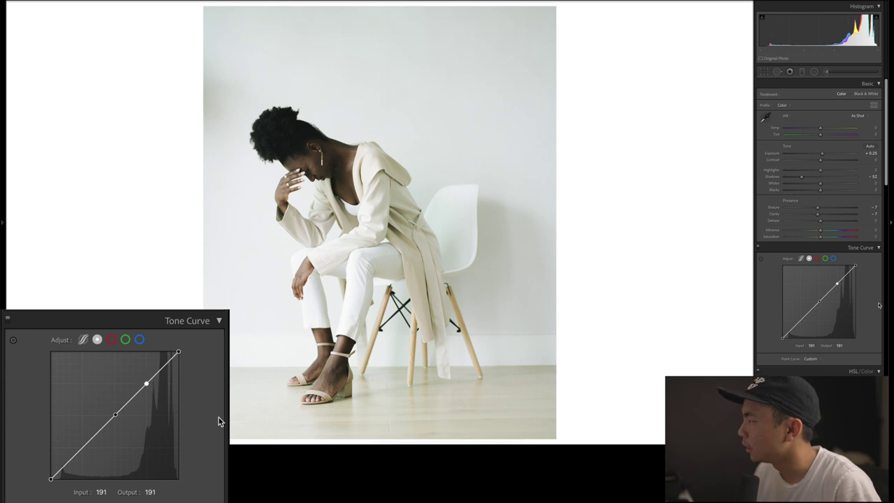
drag(837, 284, 858, 276)
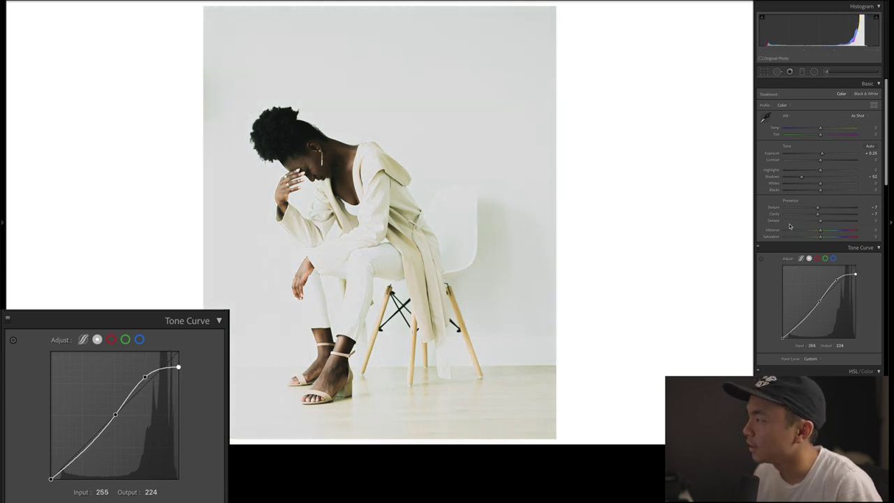
Lower the portrait's Highlights to -26
scroll(800, 248, down, 1)
scroll(799, 248, down, 3)
scroll(798, 249, up, 4)
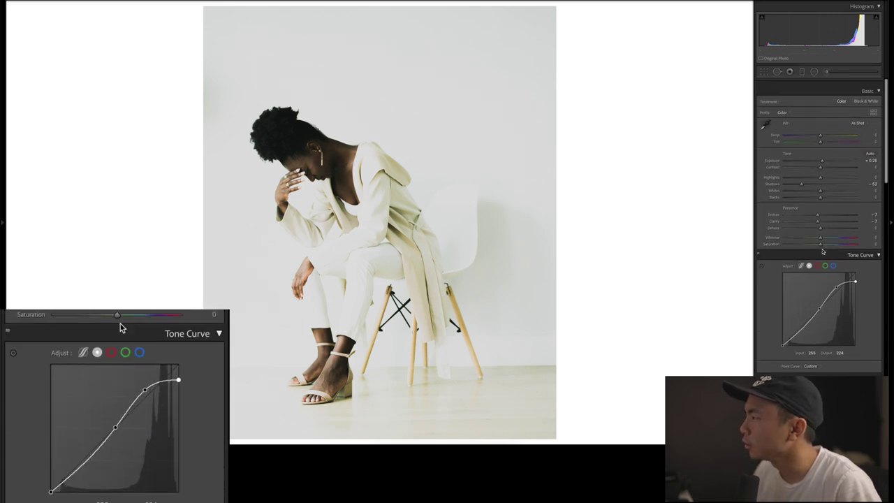
drag(800, 170, 811, 171)
scroll(801, 281, down, 1)
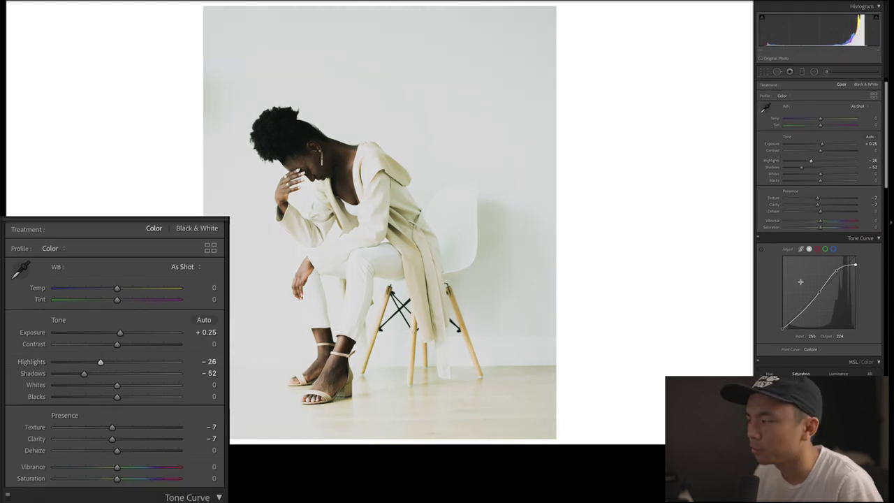
scroll(800, 281, down, 4)
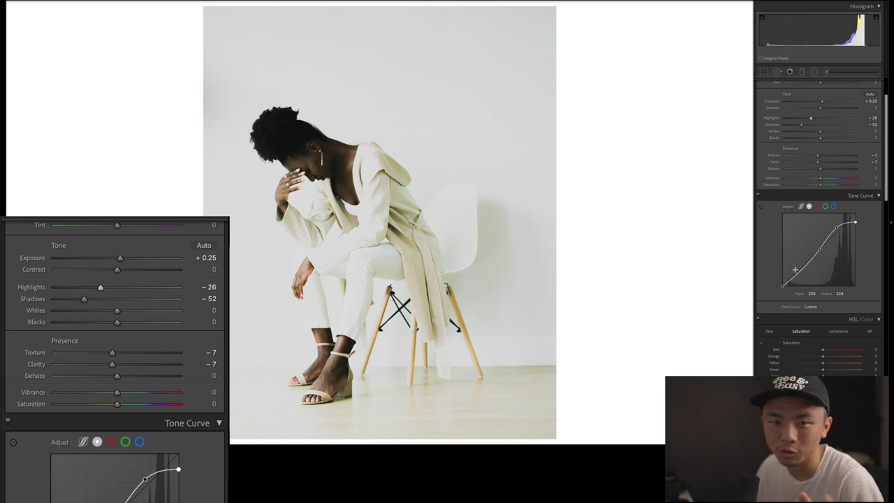
scroll(796, 280, down, 2)
In HSL/Color, lower Yellow saturation to -17 and raise Yellow luminance to +14
scroll(827, 322, down, 2)
scroll(826, 322, down, 1)
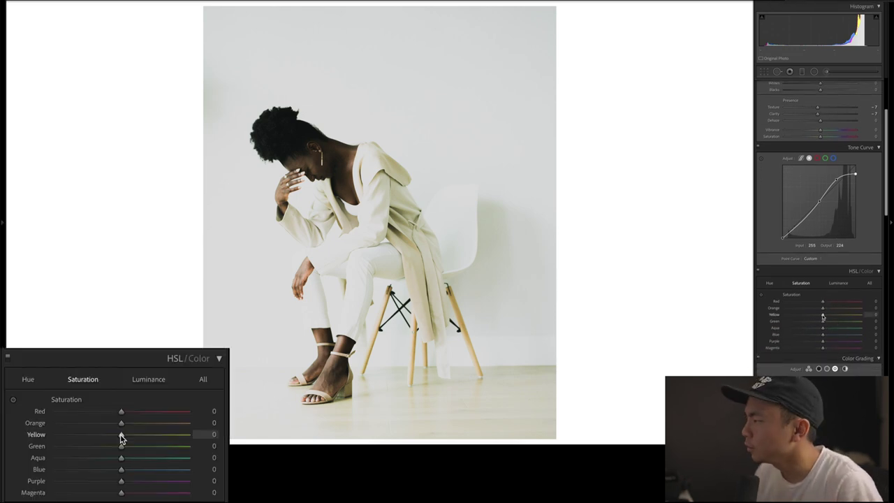
drag(823, 317, 817, 316)
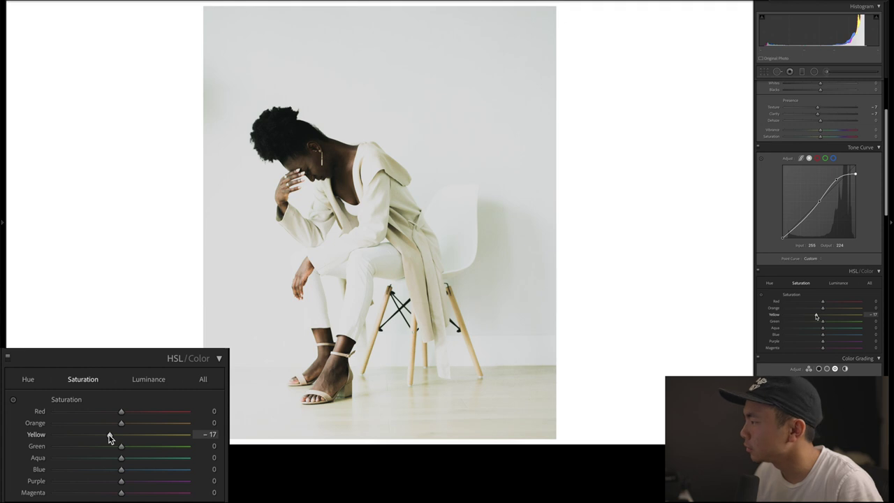
click(838, 283)
drag(823, 317, 828, 317)
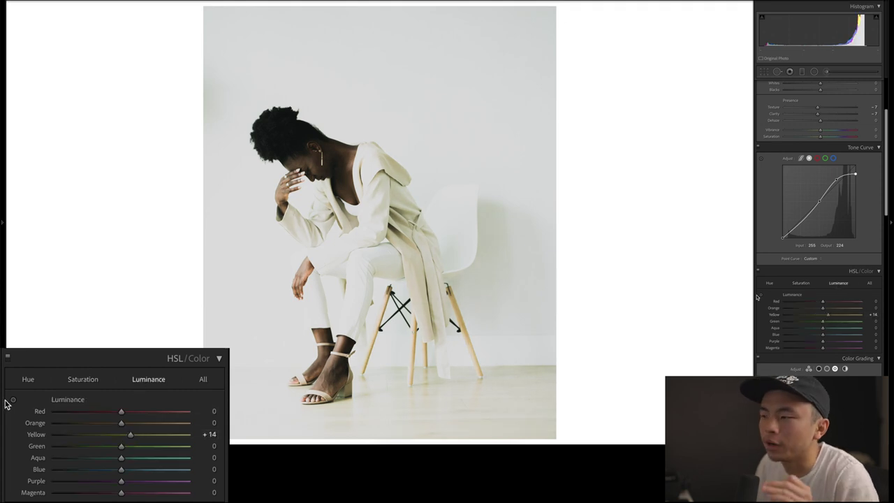
click(807, 283)
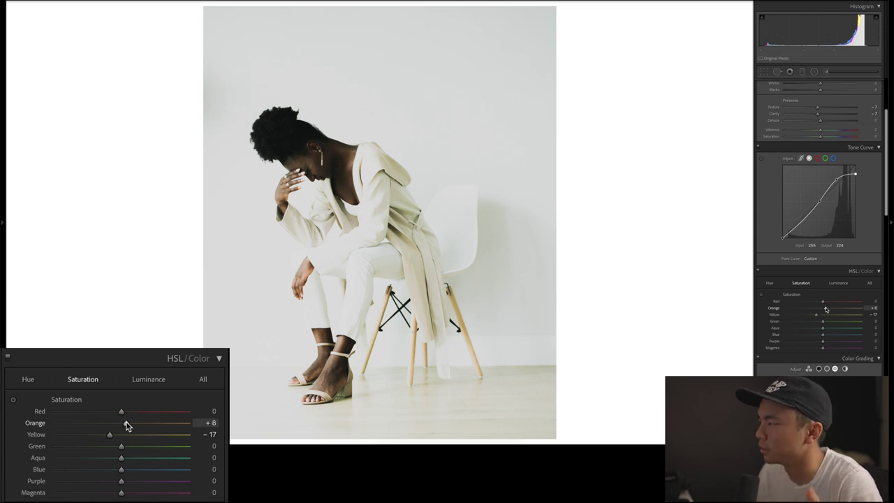
Toggle the Before/After view with \ to compare the edited portrait with the original
scroll(824, 294, up, 3)
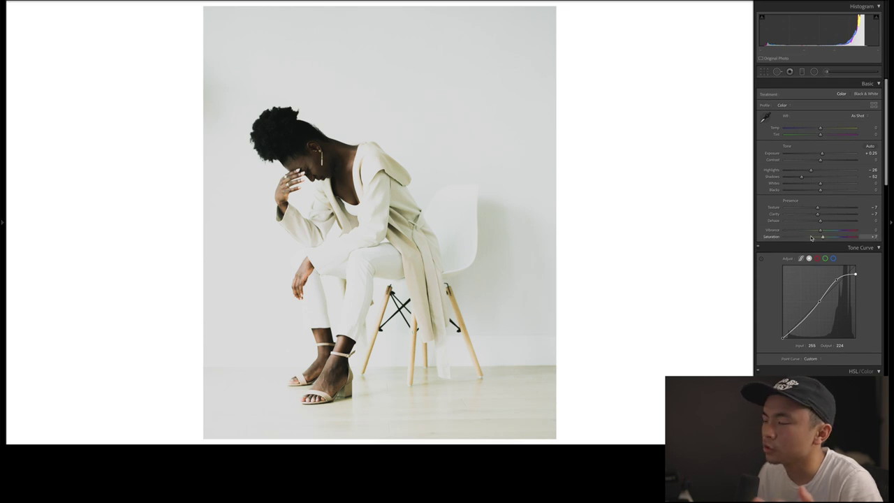
key(backslash)
key(backslash)
key(backslash)
key(backslash)
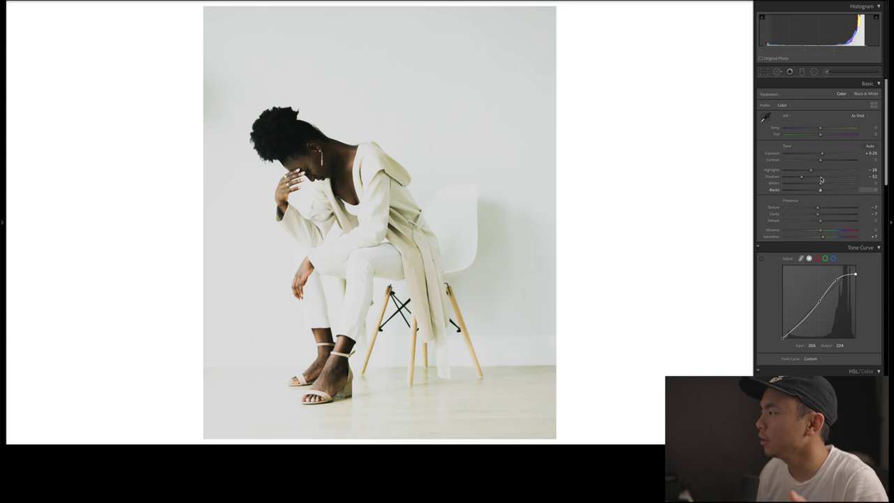
key(backslash)
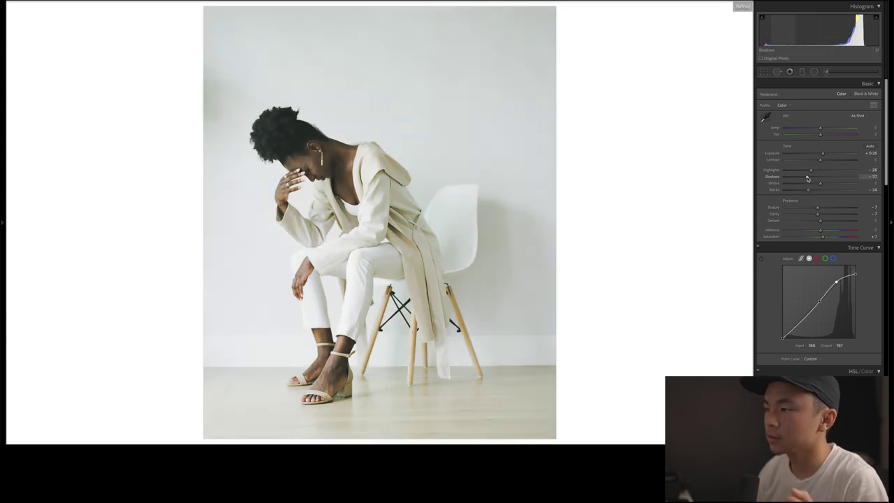
key(backslash)
key(backslash)
key(backslash)
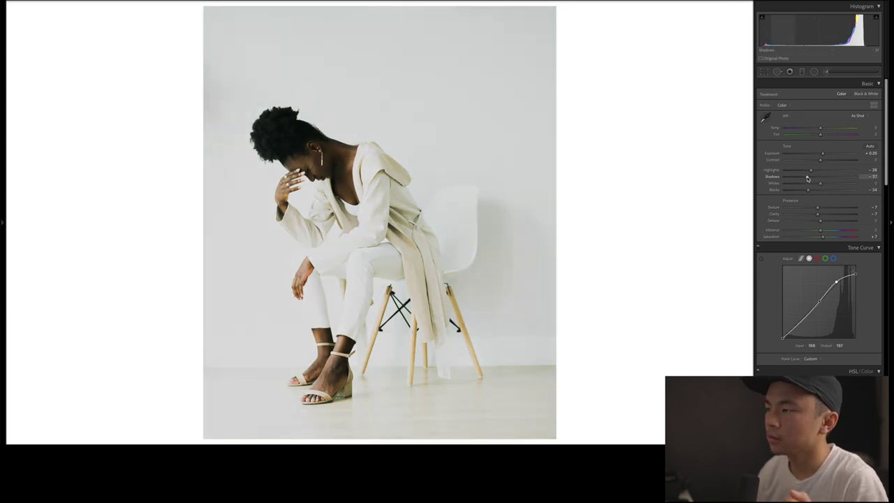